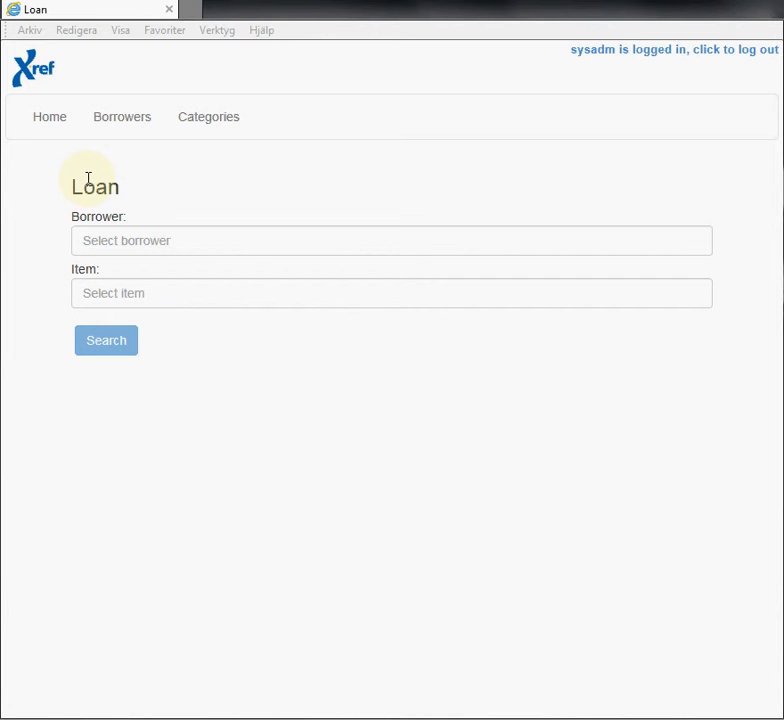
Open a borrower's edit form from the Borrowers list and check their Green category.
{"action": "left_click", "coordinate": [124, 122]}
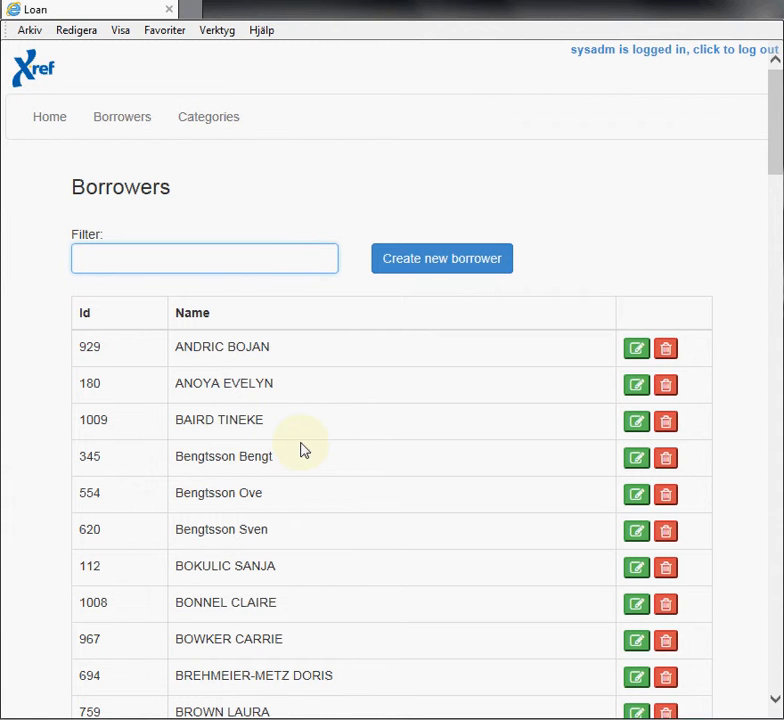
{"action": "left_click", "coordinate": [636, 460]}
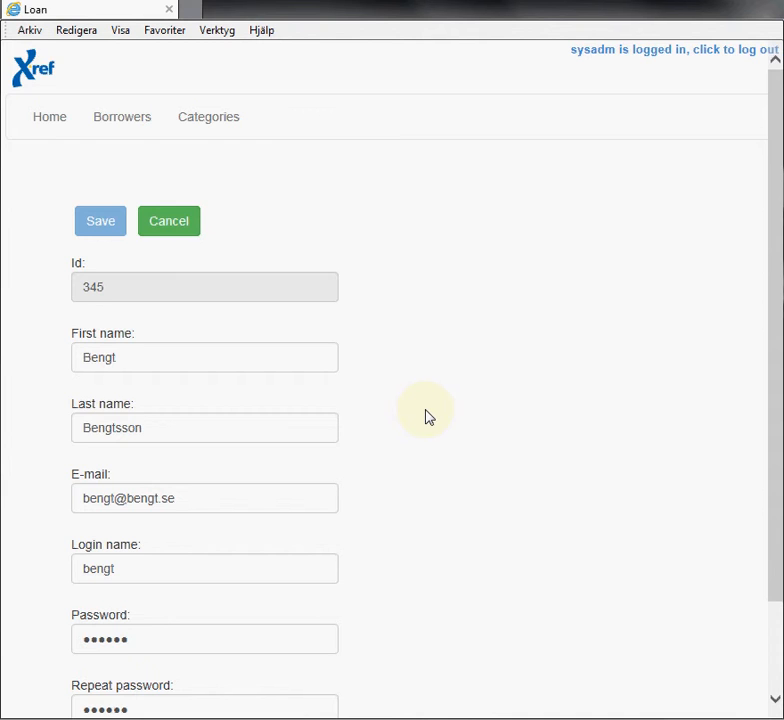
{"action": "scroll", "coordinate": [428, 417], "scroll_direction": "down", "scroll_amount": 3}
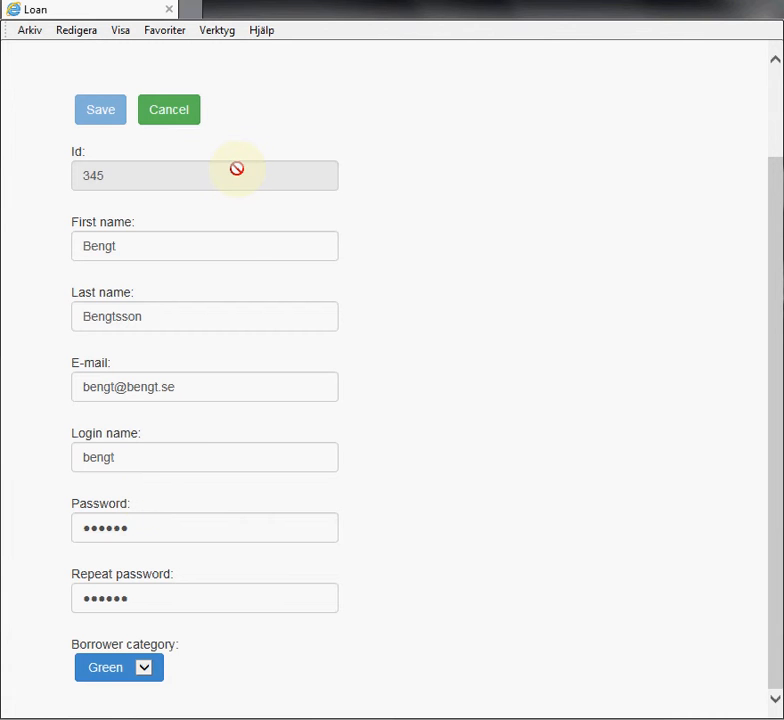
{"action": "scroll", "coordinate": [250, 237], "scroll_direction": "up", "scroll_amount": 2}
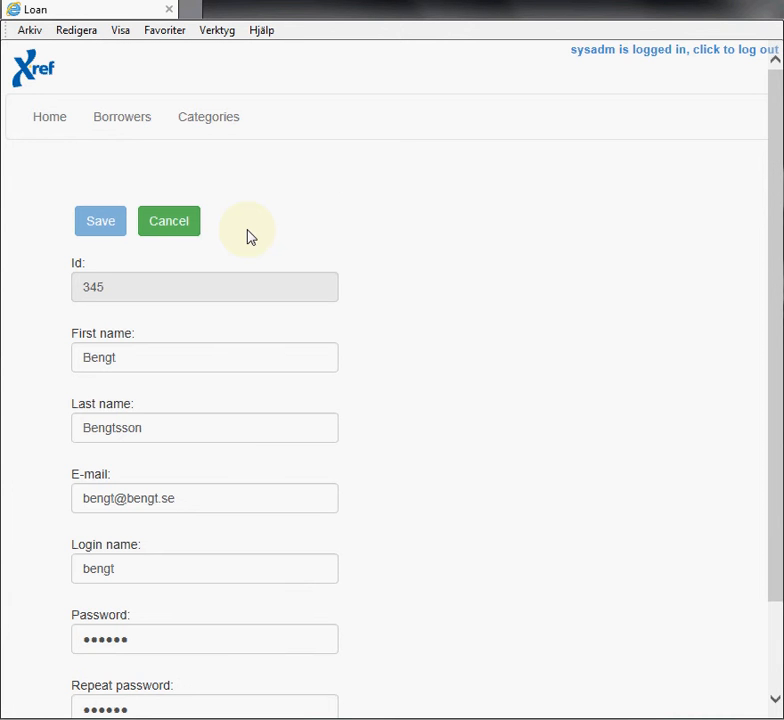
View the Borrower Categories table, then return to the empty Loan search form.
{"action": "left_click", "coordinate": [210, 120]}
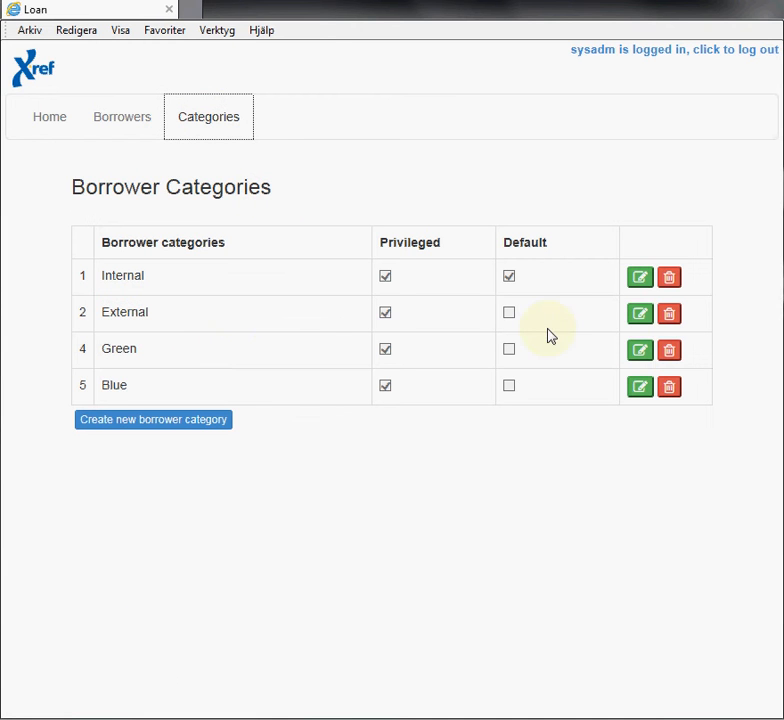
{"action": "left_click", "coordinate": [44, 127]}
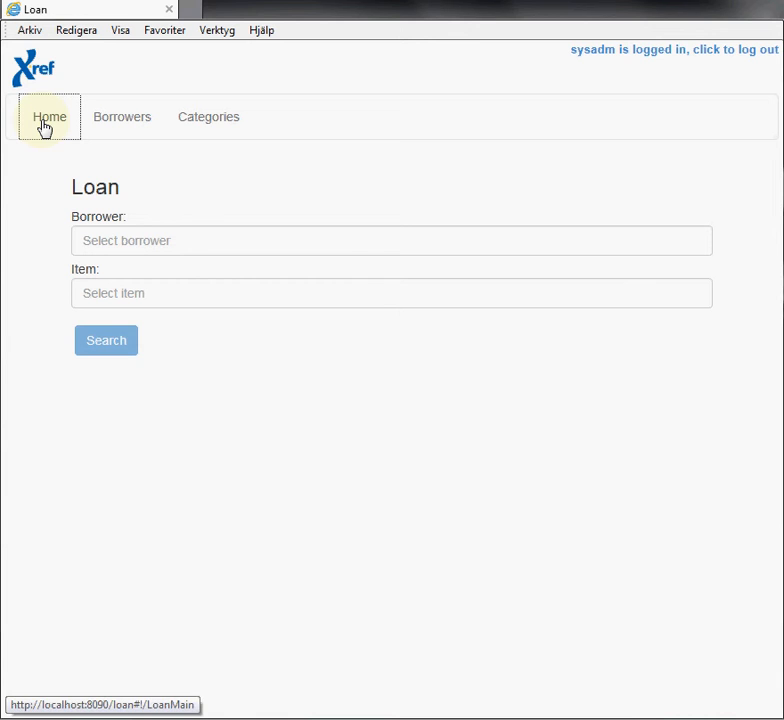
Enter the borrower by surname from the suggestions and list their current loans.
{"action": "left_click", "coordinate": [124, 239]}
{"action": "type", "text": "ben"}
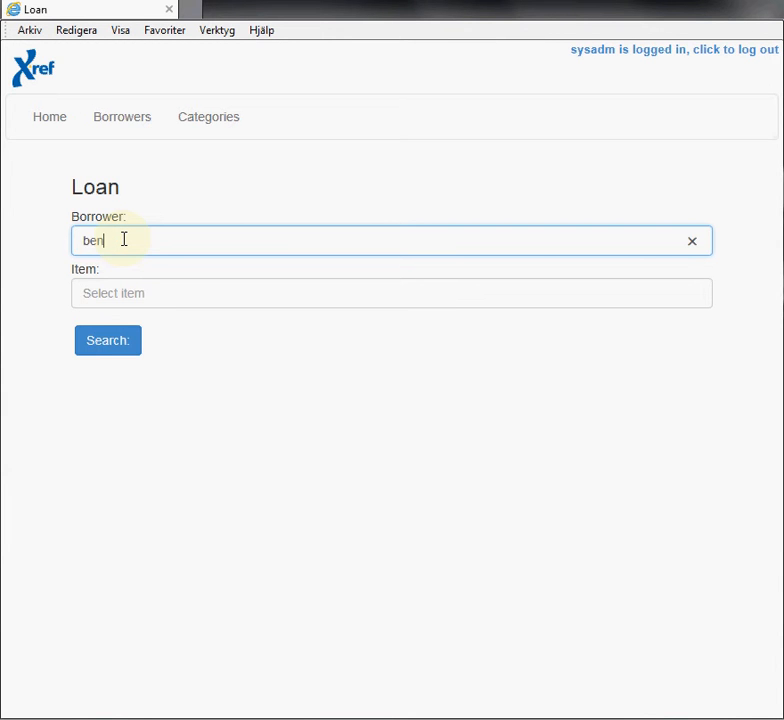
{"action": "type", "text": "gtsso"}
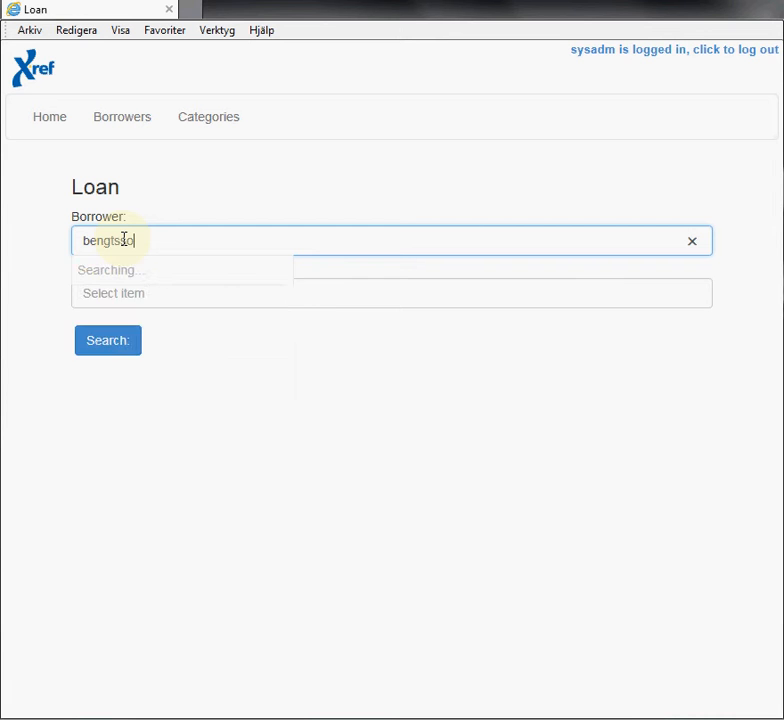
{"action": "type", "text": "n"}
{"action": "key", "text": "Down"}
{"action": "key", "text": "Down"}
{"action": "key", "text": "Return"}
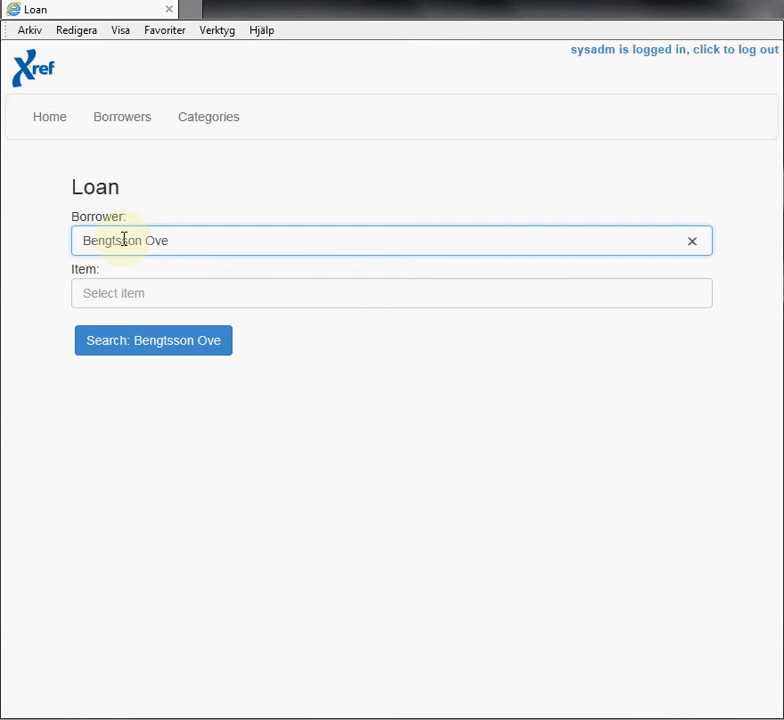
{"action": "left_click", "coordinate": [140, 345]}
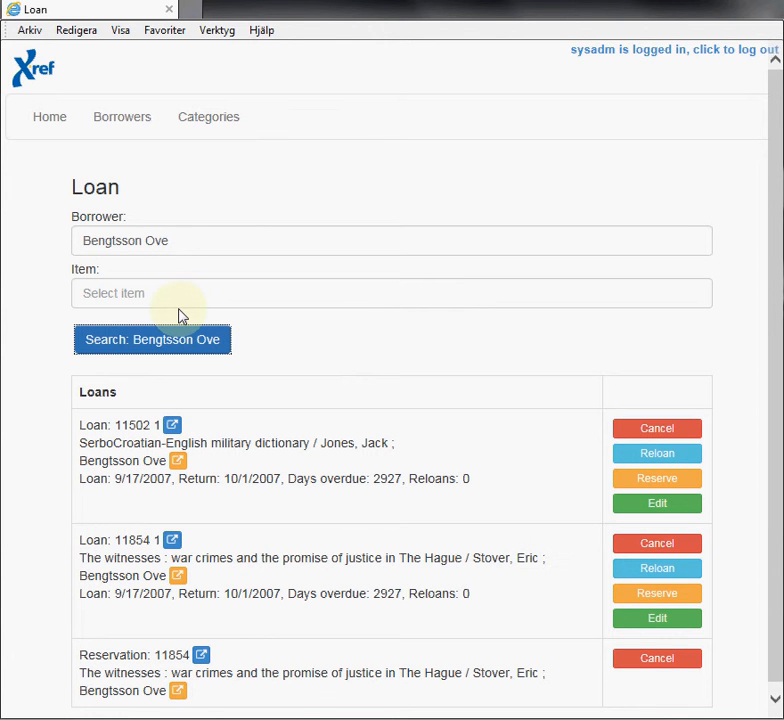
Search for item 1046 to list its three available copies.
{"action": "left_click", "coordinate": [142, 293]}
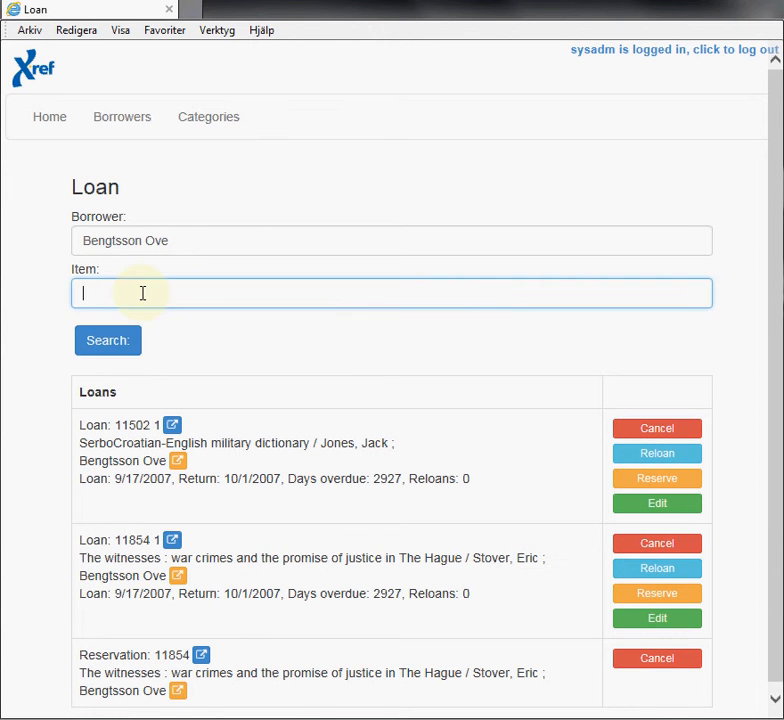
{"action": "type", "text": "10"}
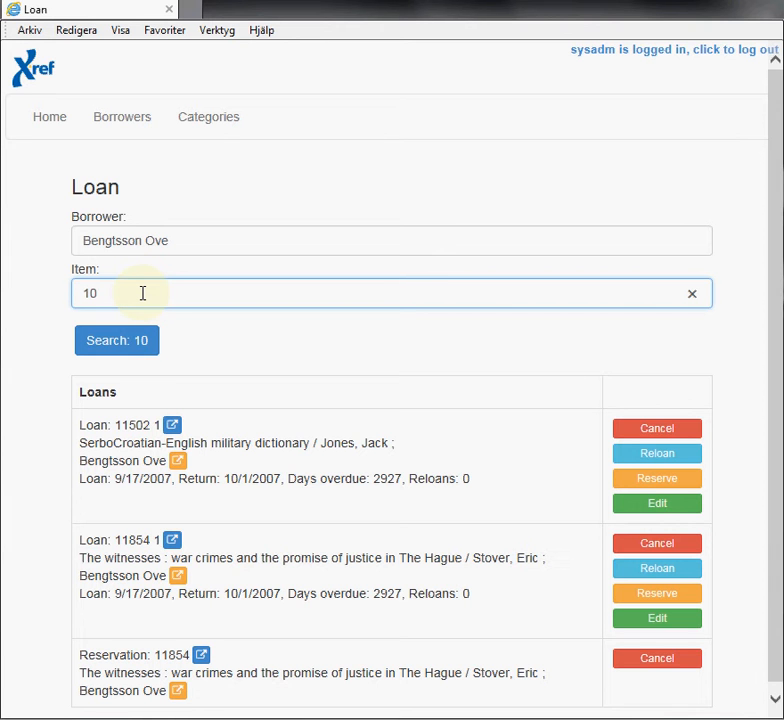
{"action": "type", "text": "46"}
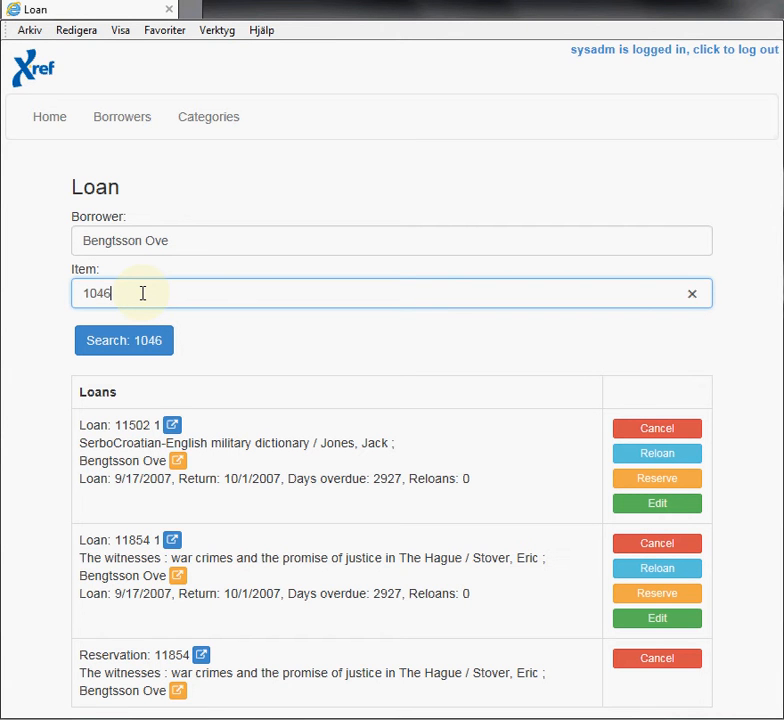
{"action": "key", "text": "Return"}
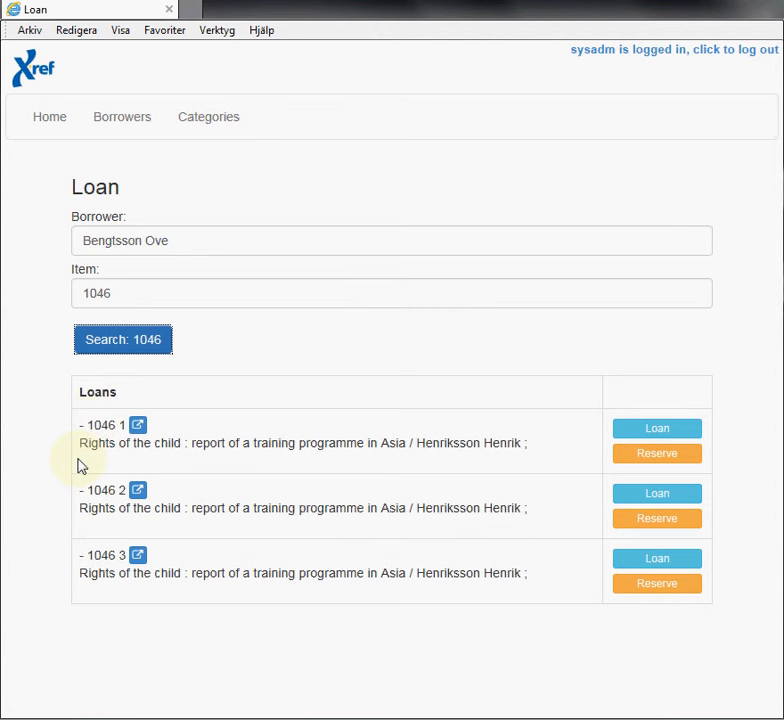
Lend copy 1046 1 to the borrower for 14 days, due 10/20/2015.
{"action": "left_click", "coordinate": [628, 432]}
{"action": "left_click", "coordinate": [655, 430]}
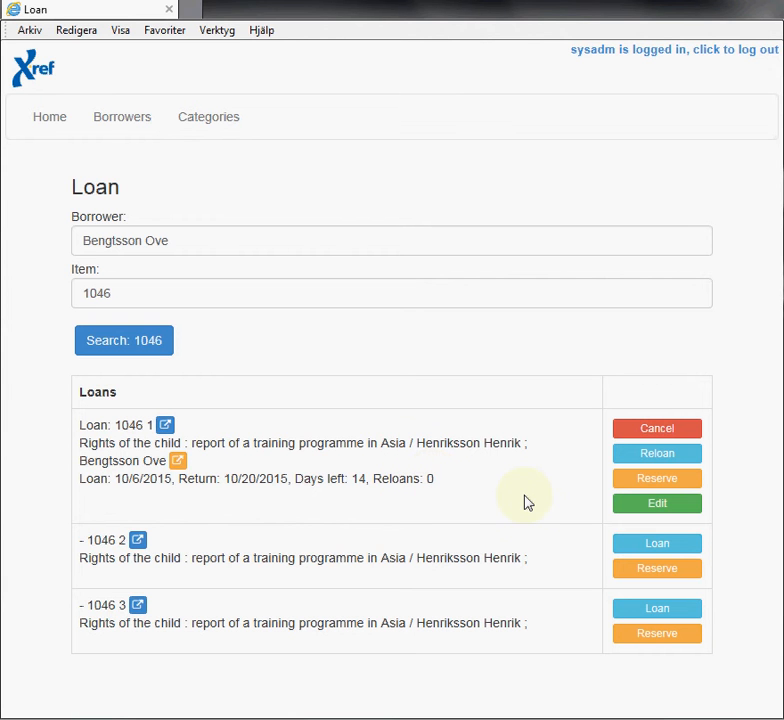
Change copy 1046 1's loan period from 14 to 20 days, due 10/26/2015.
{"action": "left_click", "coordinate": [653, 513]}
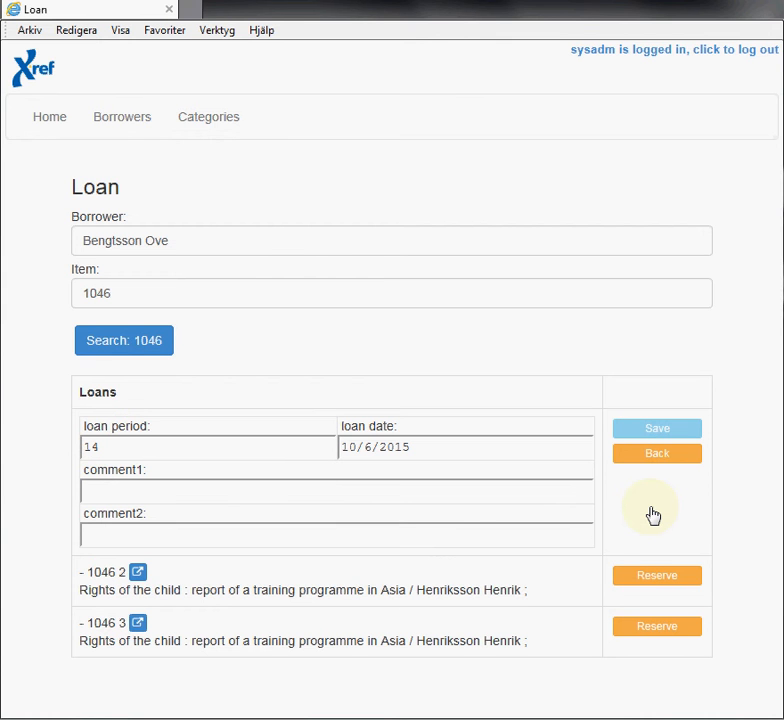
{"action": "left_click", "coordinate": [120, 447]}
{"action": "double_click", "coordinate": [99, 450]}
{"action": "type", "text": "20"}
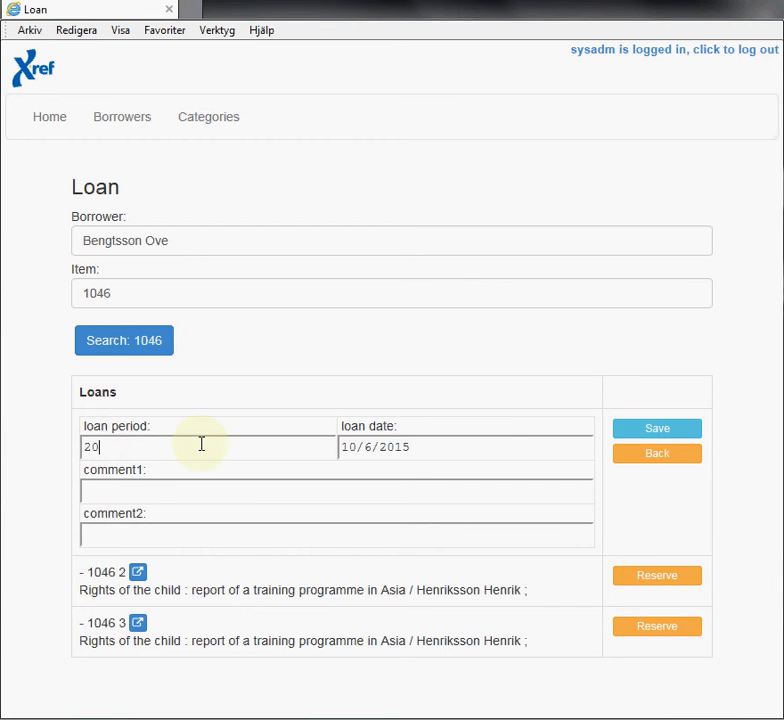
{"action": "left_click", "coordinate": [636, 436]}
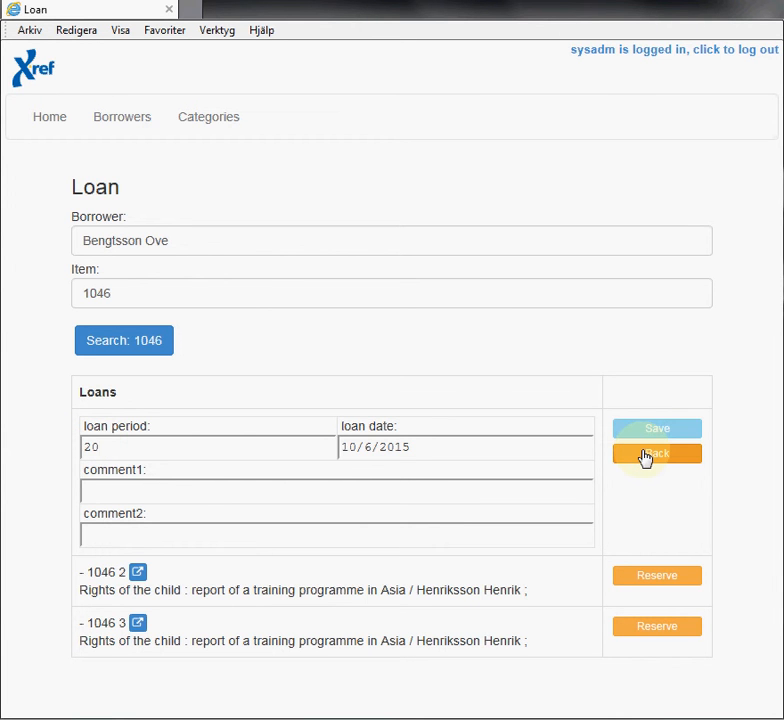
{"action": "left_click", "coordinate": [645, 455]}
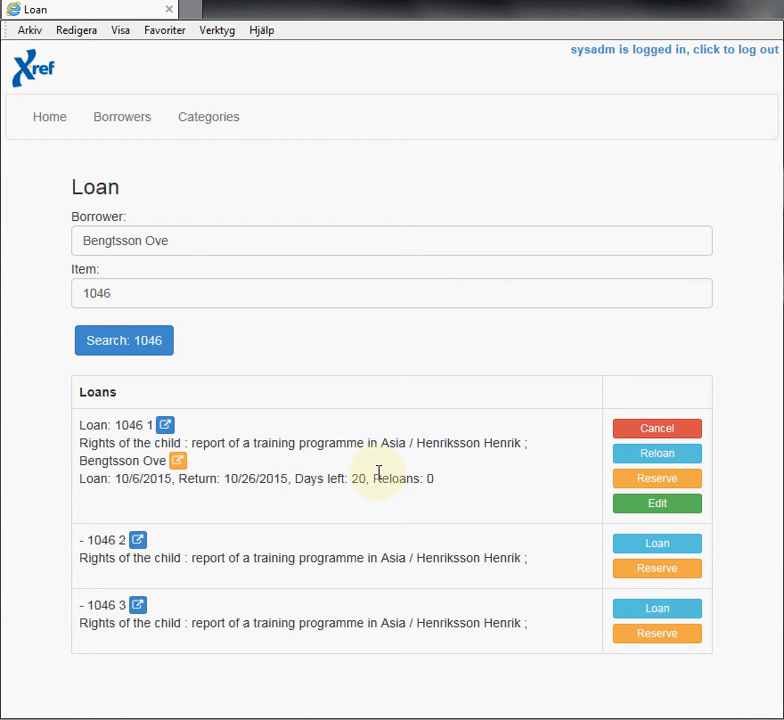
Replace the borrower with a different one and search item 1046 again.
{"action": "left_click", "coordinate": [230, 240]}
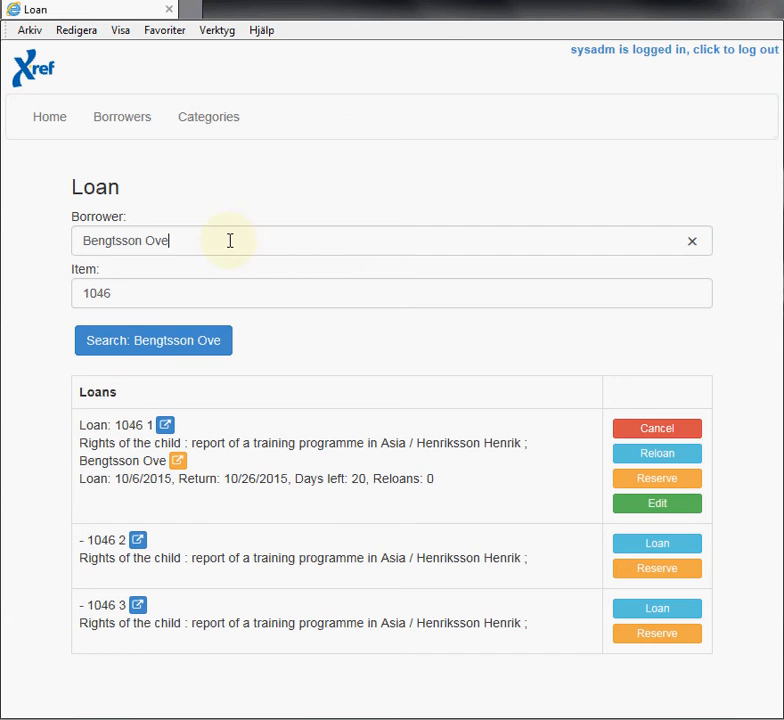
{"action": "triple_click", "coordinate": [93, 248]}
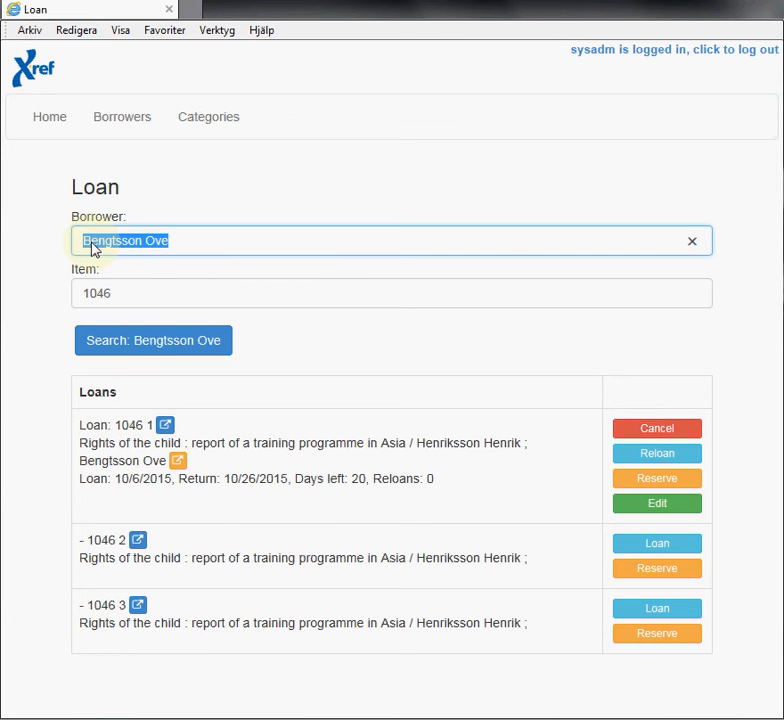
{"action": "type", "text": "Sc"}
{"action": "type", "text": "e"}
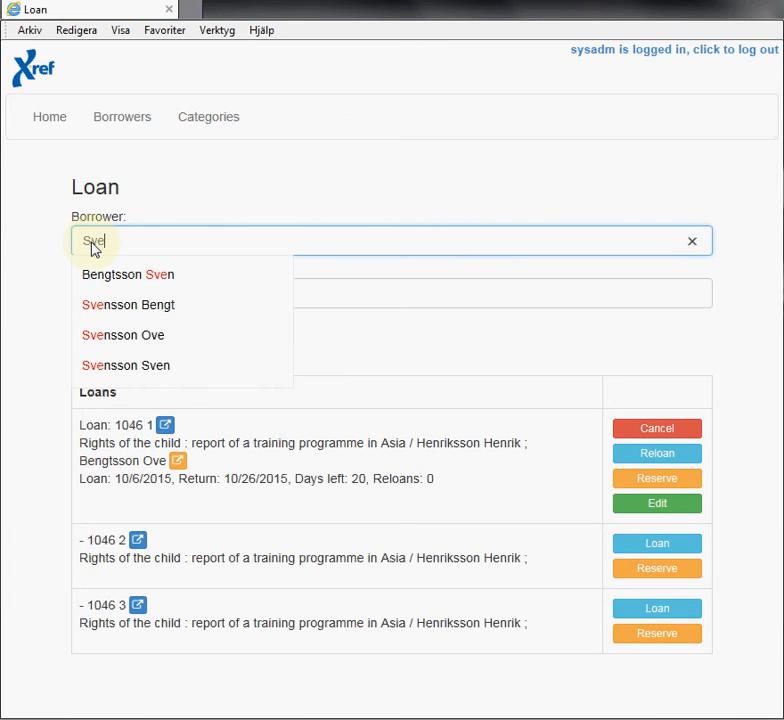
{"action": "left_click", "coordinate": [148, 366]}
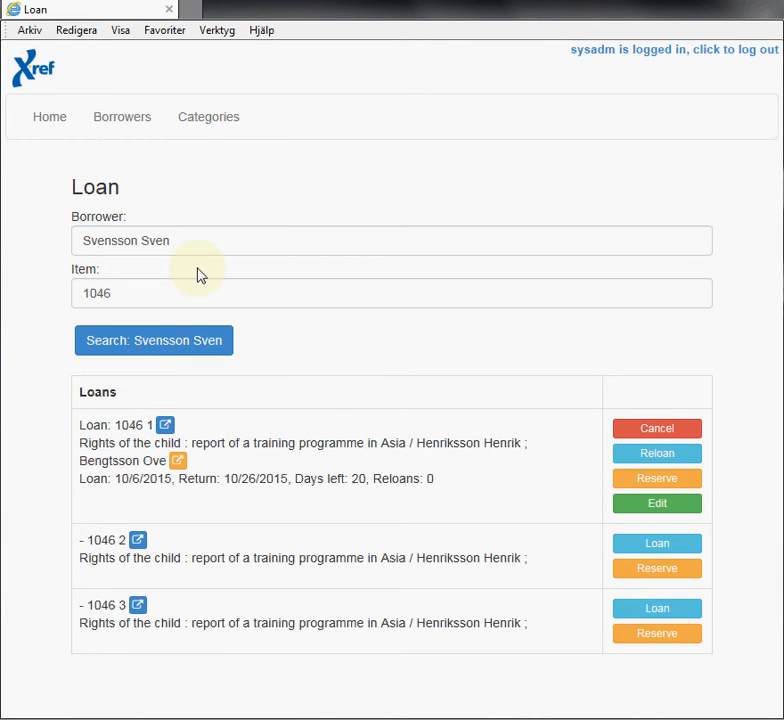
{"action": "left_click", "coordinate": [279, 294]}
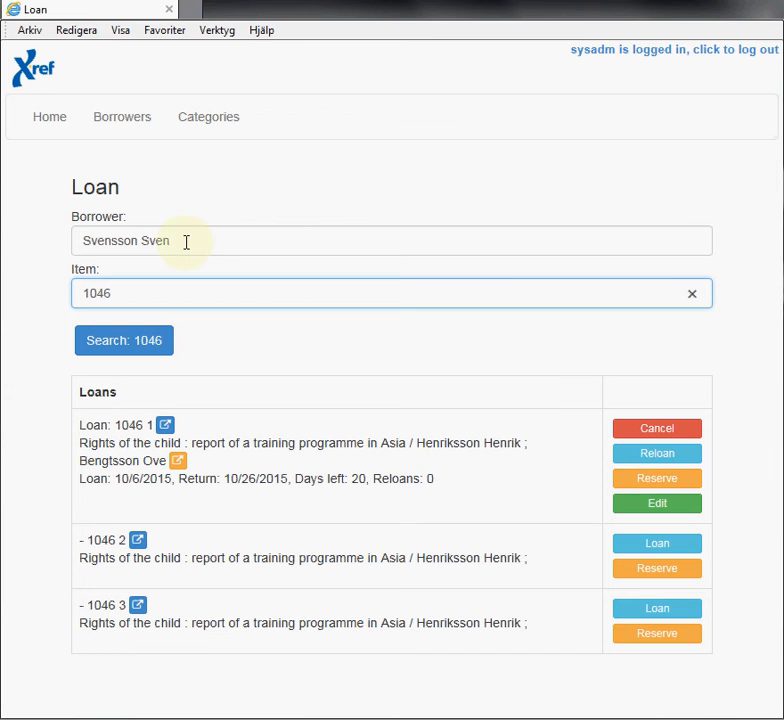
Reserve item 1046 for the new borrower and return copy 1046 1.
{"action": "left_click", "coordinate": [646, 487]}
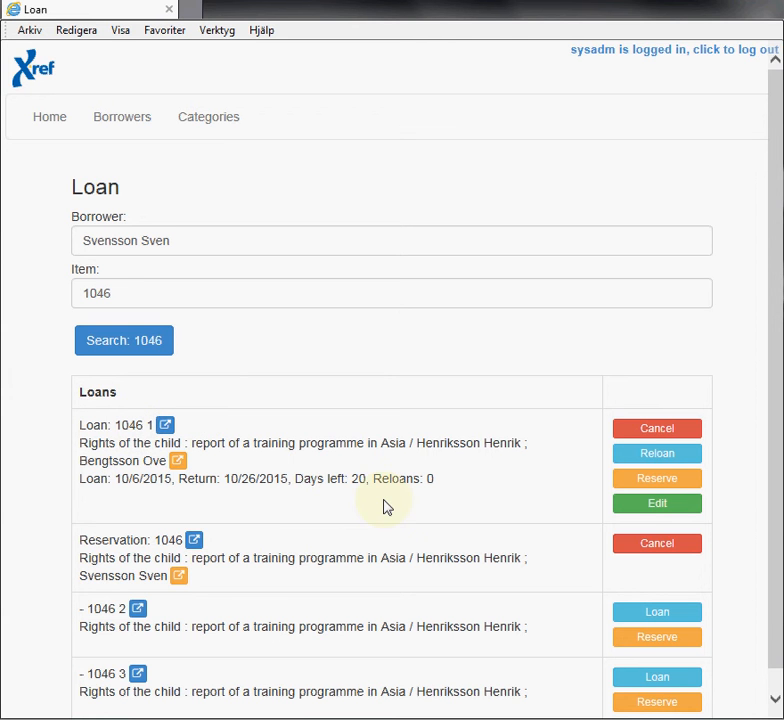
{"action": "left_click", "coordinate": [645, 455]}
{"action": "left_click", "coordinate": [655, 430]}
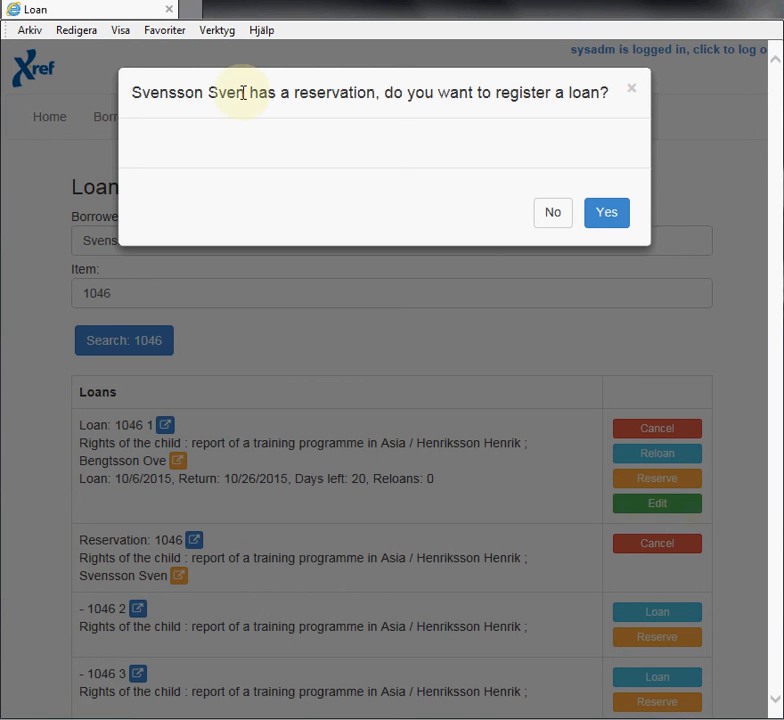
Confirm lending copy 1046 1 to the reserving borrower, due 10/20/2015.
{"action": "left_click", "coordinate": [604, 226]}
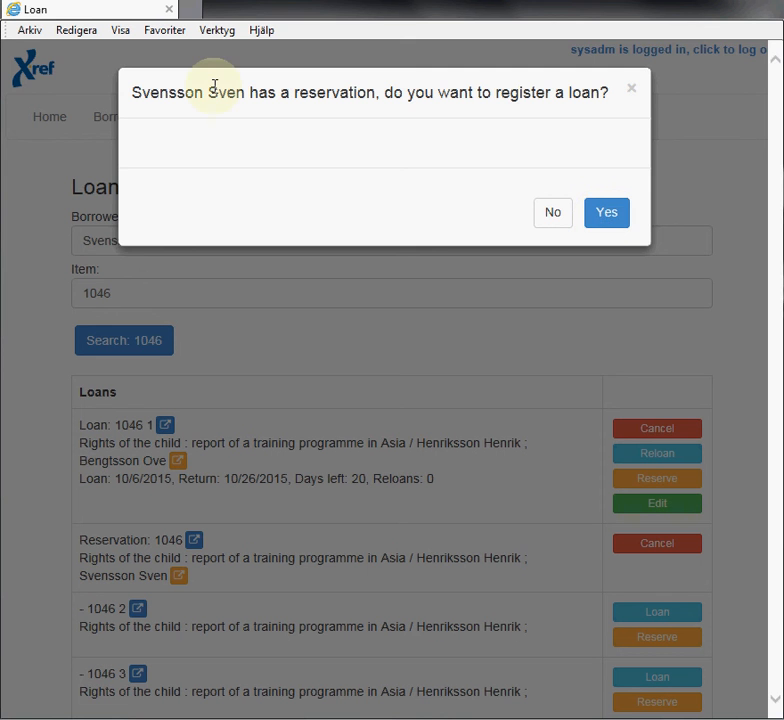
{"action": "left_click", "coordinate": [612, 228]}
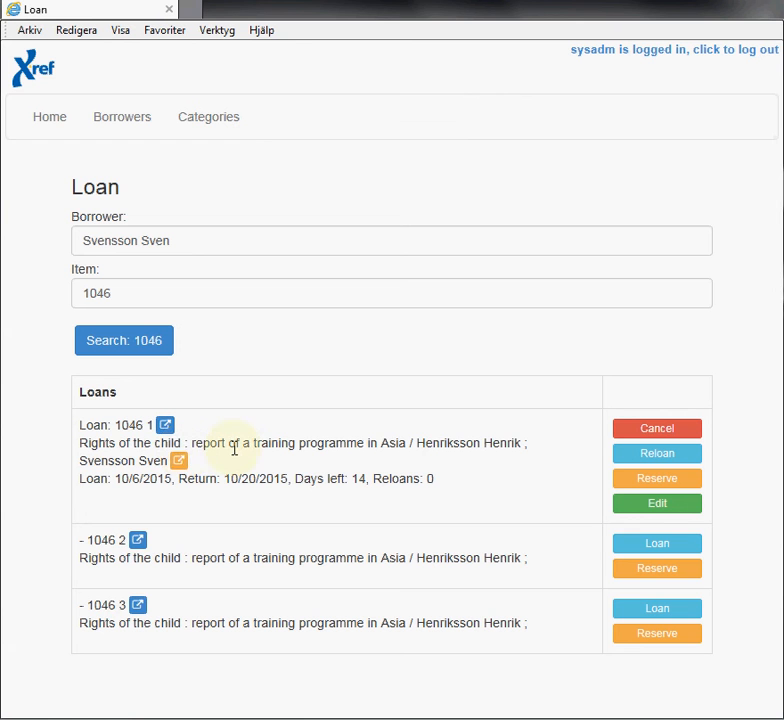
Check the borrower's details, then open the 'Rights of the child' record in a new tab.
{"action": "left_click", "coordinate": [178, 463]}
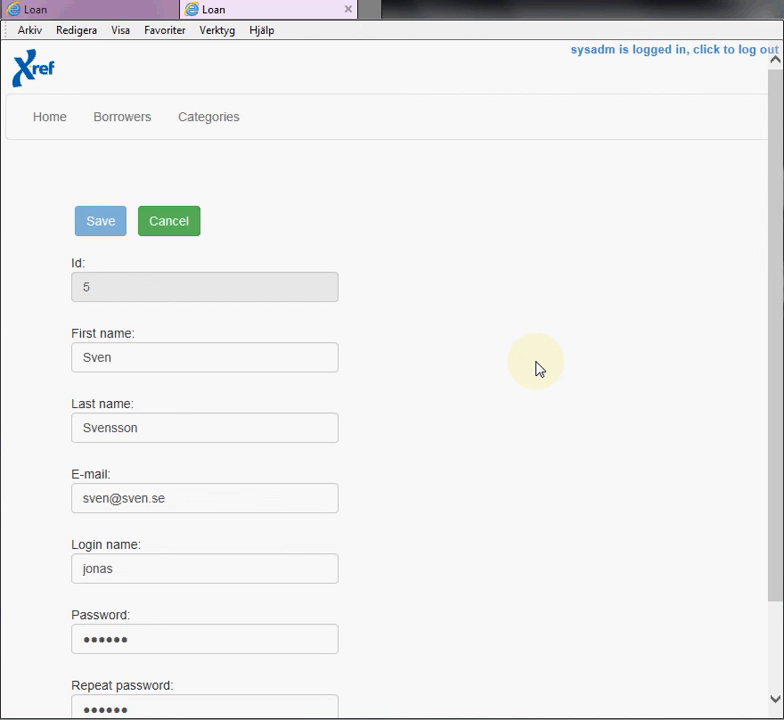
{"action": "scroll", "coordinate": [399, 369], "scroll_direction": "down", "scroll_amount": 2}
{"action": "scroll", "coordinate": [399, 369], "scroll_direction": "up", "scroll_amount": 2}
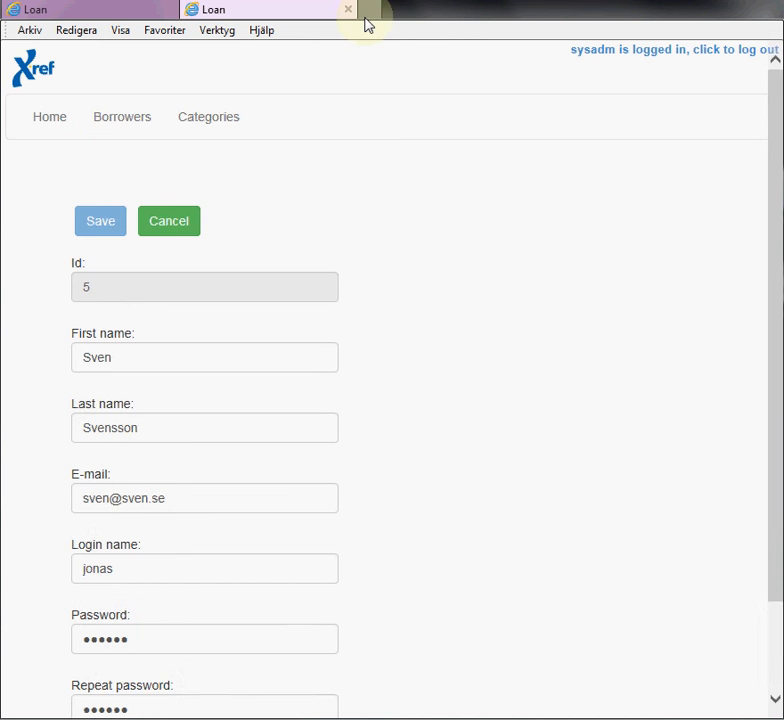
{"action": "left_click", "coordinate": [348, 10]}
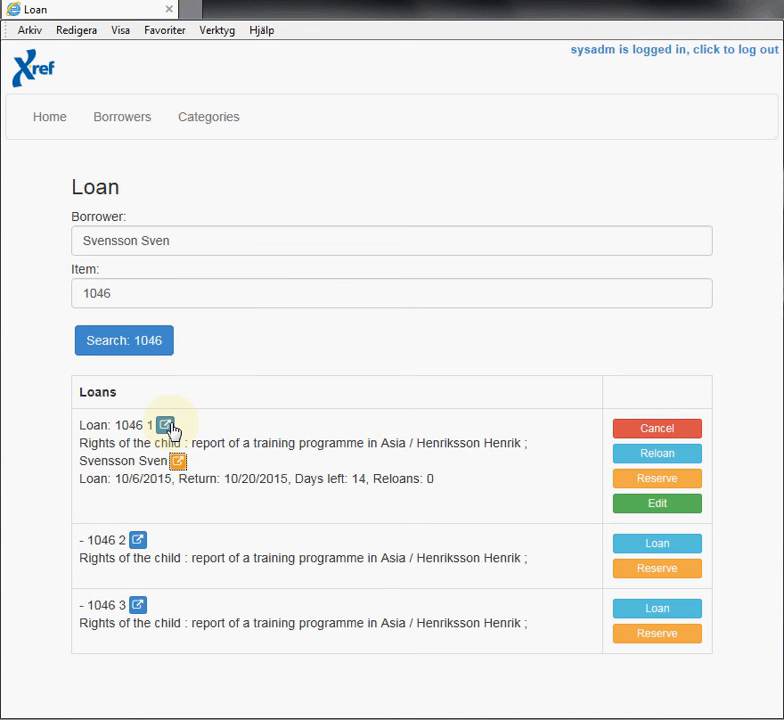
{"action": "left_click", "coordinate": [166, 426]}
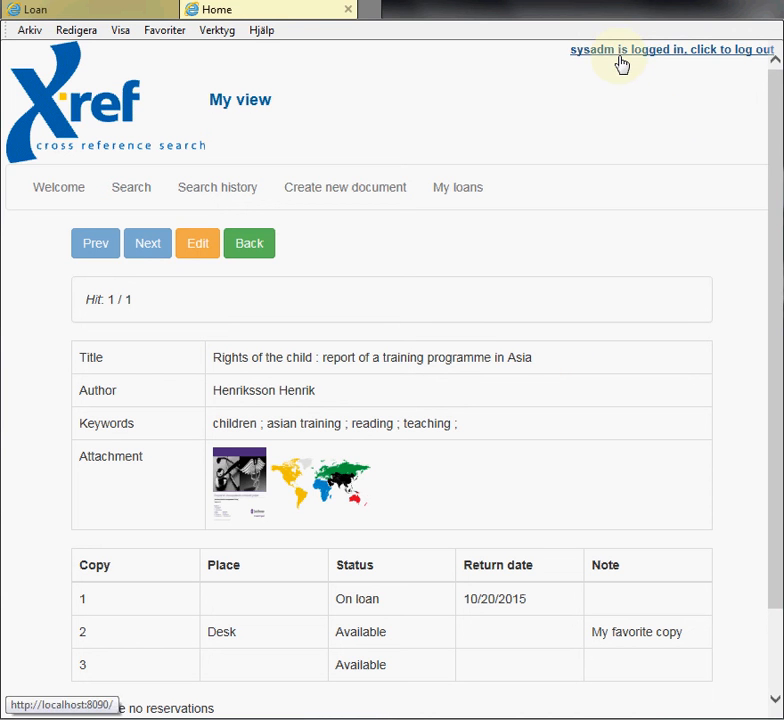
Create and save copy 4 for document 1046, then leave edit mode.
{"action": "left_click", "coordinate": [199, 247]}
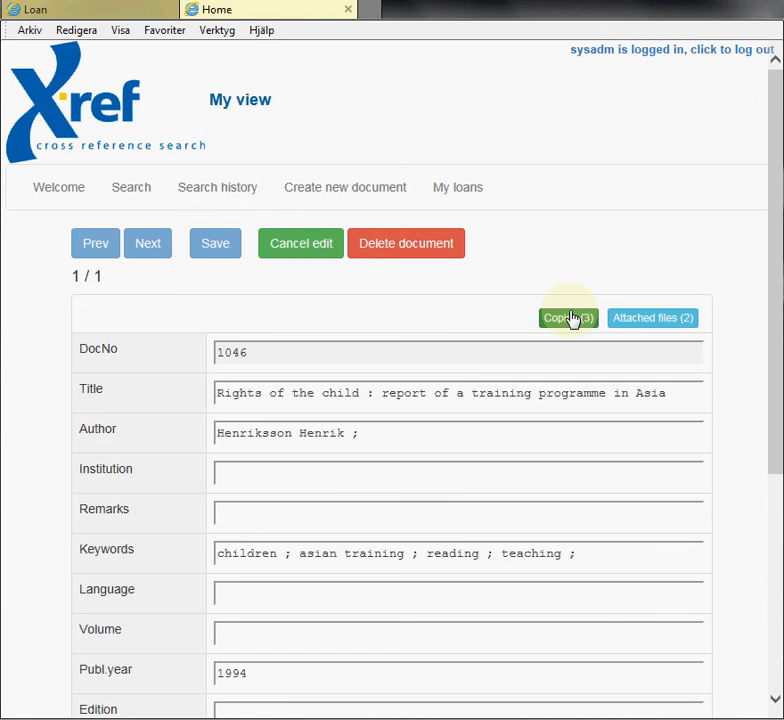
{"action": "scroll", "coordinate": [570, 318], "scroll_direction": "down", "scroll_amount": 2}
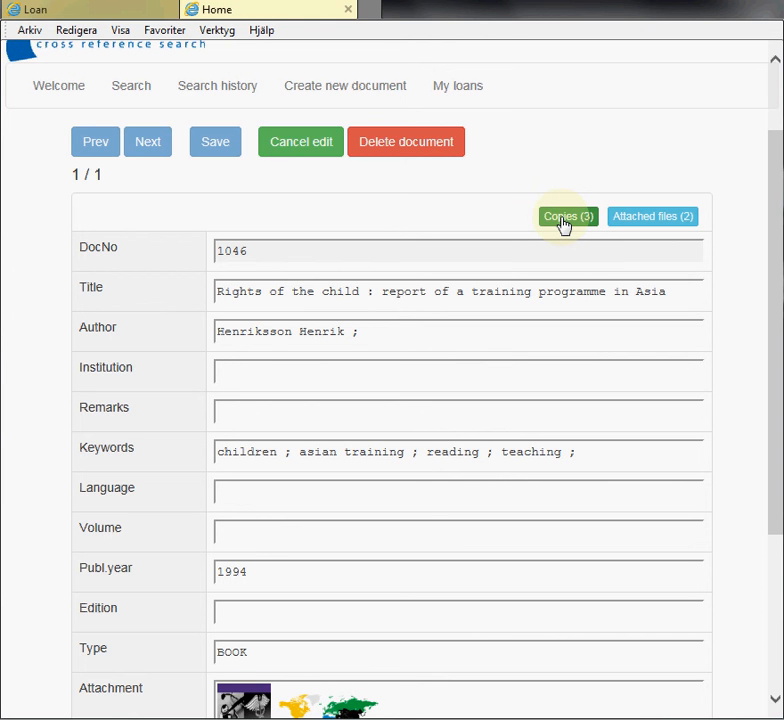
{"action": "left_click", "coordinate": [563, 220]}
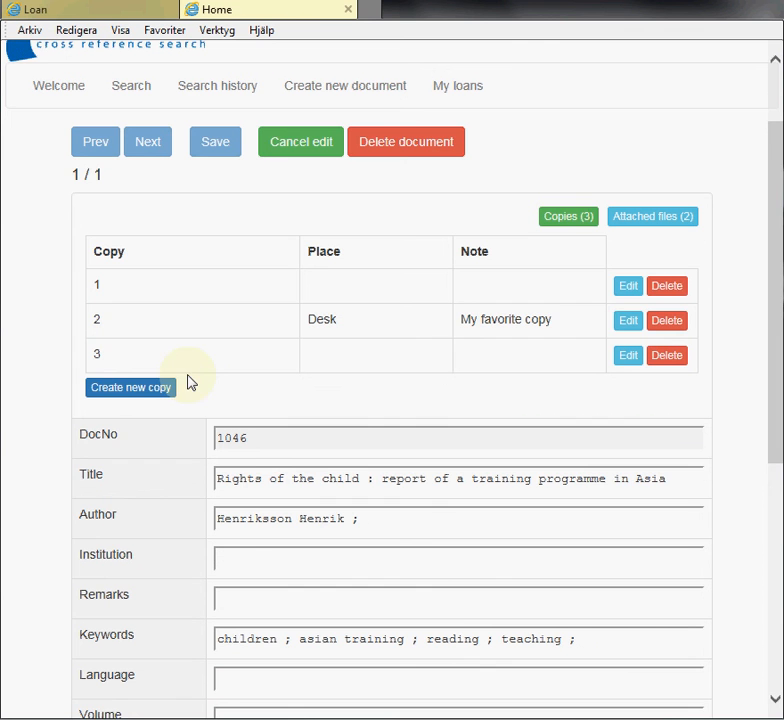
{"action": "left_click", "coordinate": [125, 392]}
{"action": "type", "text": "4"}
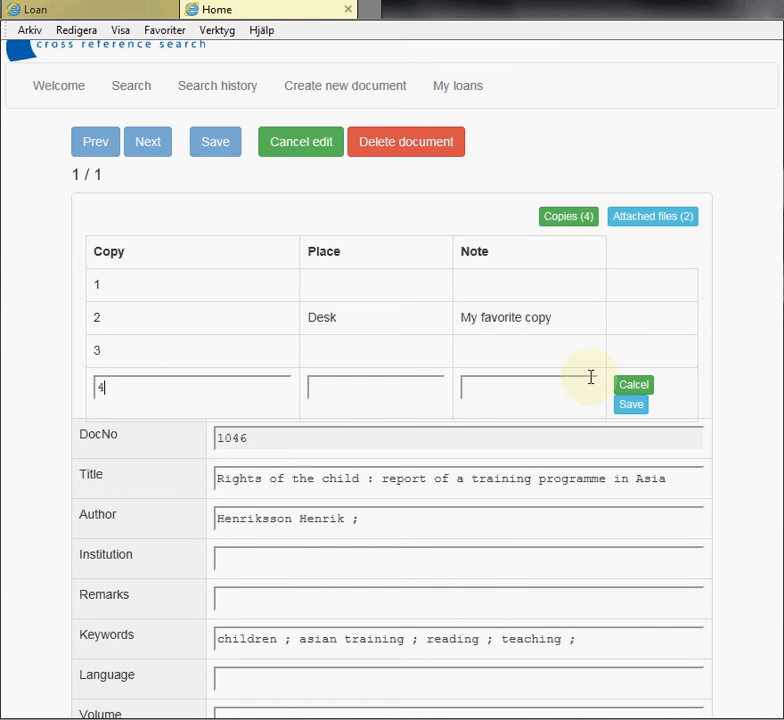
{"action": "left_click", "coordinate": [631, 406]}
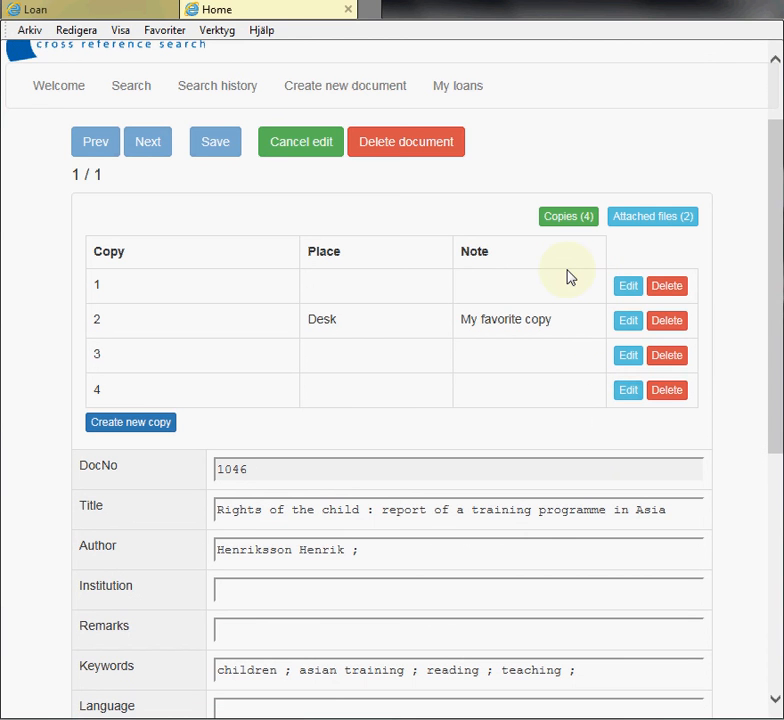
{"action": "left_click", "coordinate": [302, 145]}
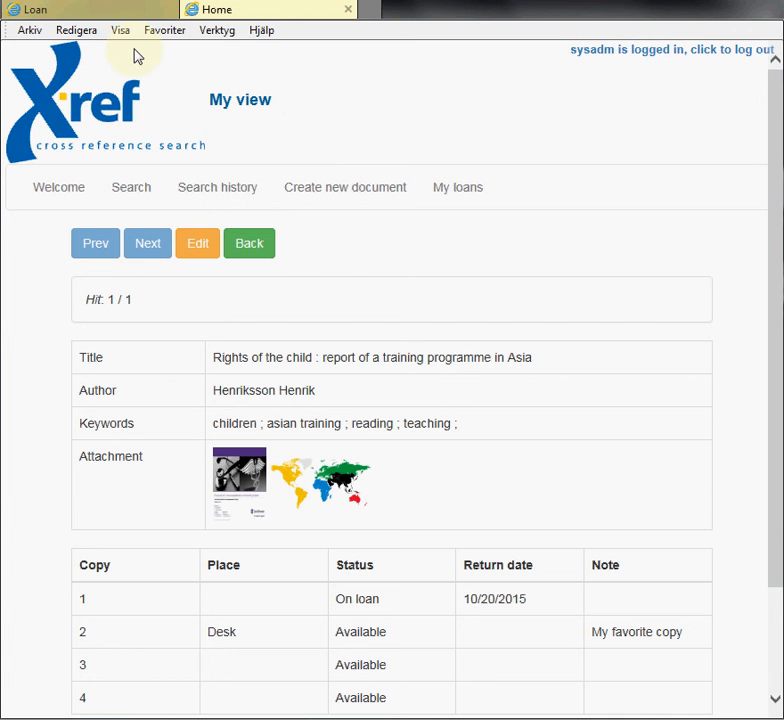
{"action": "scroll", "coordinate": [158, 580], "scroll_direction": "down", "scroll_amount": 2}
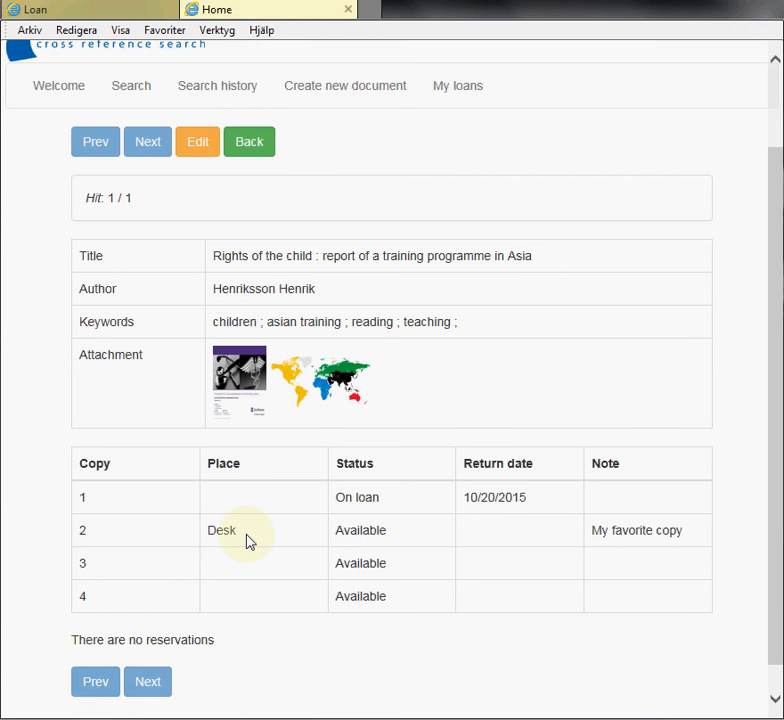
{"action": "scroll", "coordinate": [249, 541], "scroll_direction": "up", "scroll_amount": 2}
{"action": "left_click", "coordinate": [80, 8]}
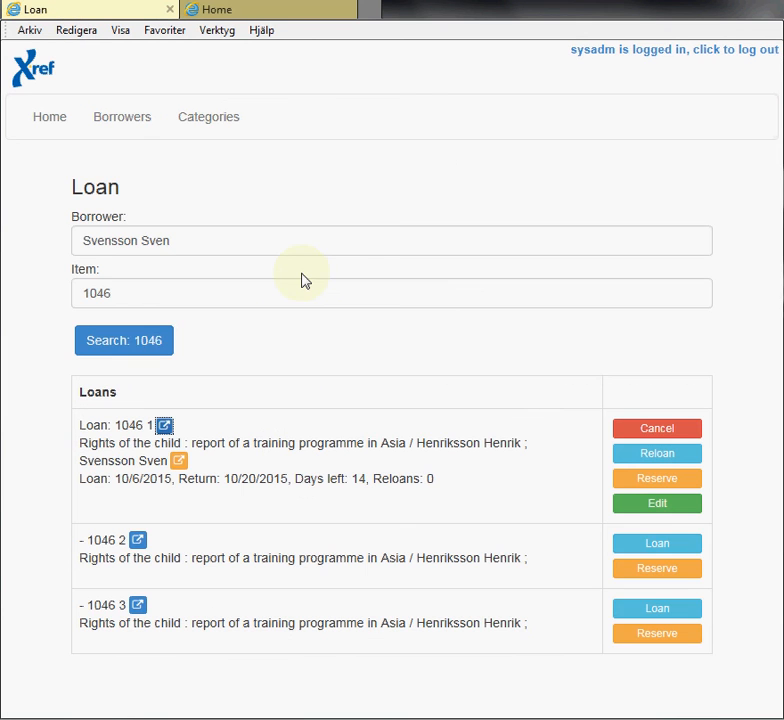
{"action": "left_click", "coordinate": [305, 284]}
{"action": "left_click", "coordinate": [140, 341]}
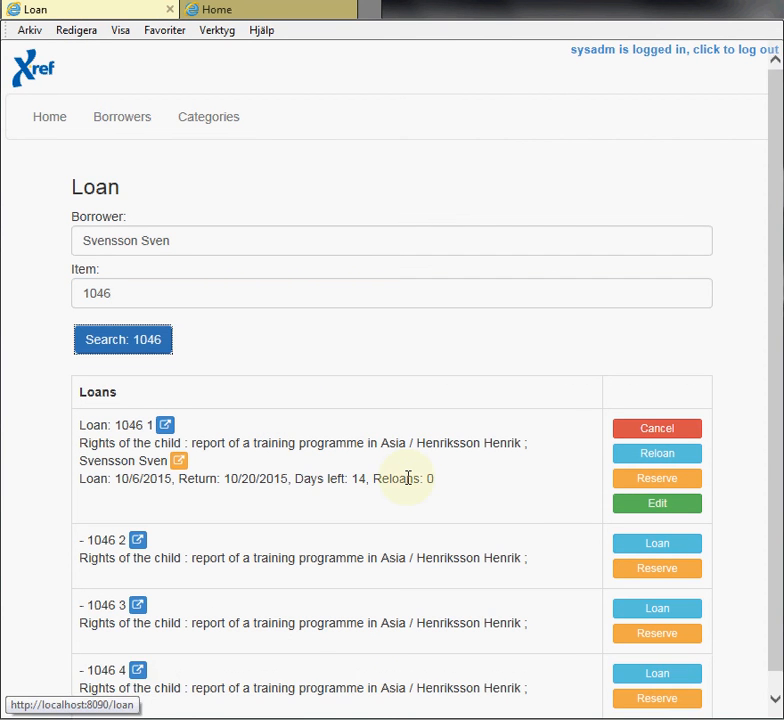
{"action": "scroll", "coordinate": [175, 666], "scroll_direction": "down", "scroll_amount": 1}
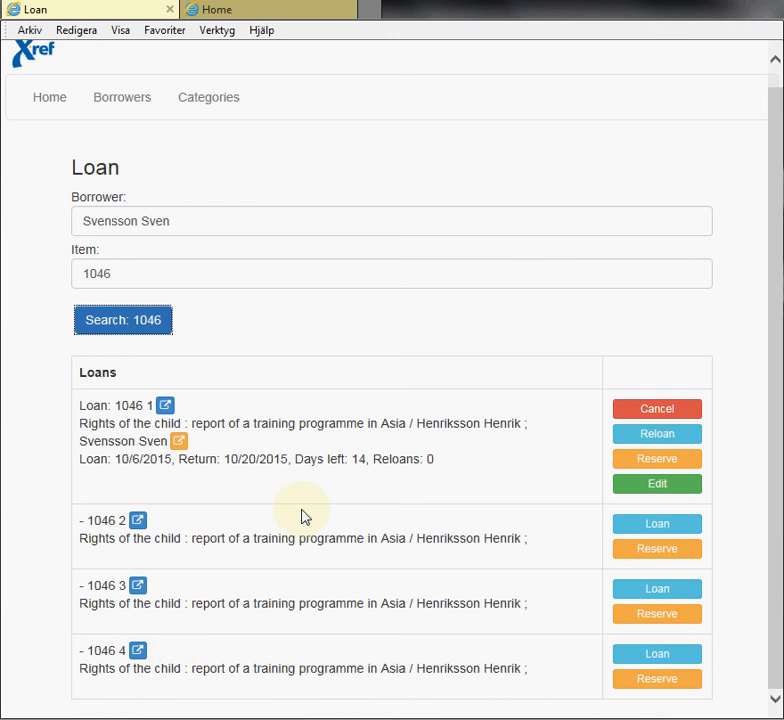
{"action": "scroll", "coordinate": [290, 400], "scroll_direction": "up", "scroll_amount": 1}
{"action": "left_click", "coordinate": [252, 17]}
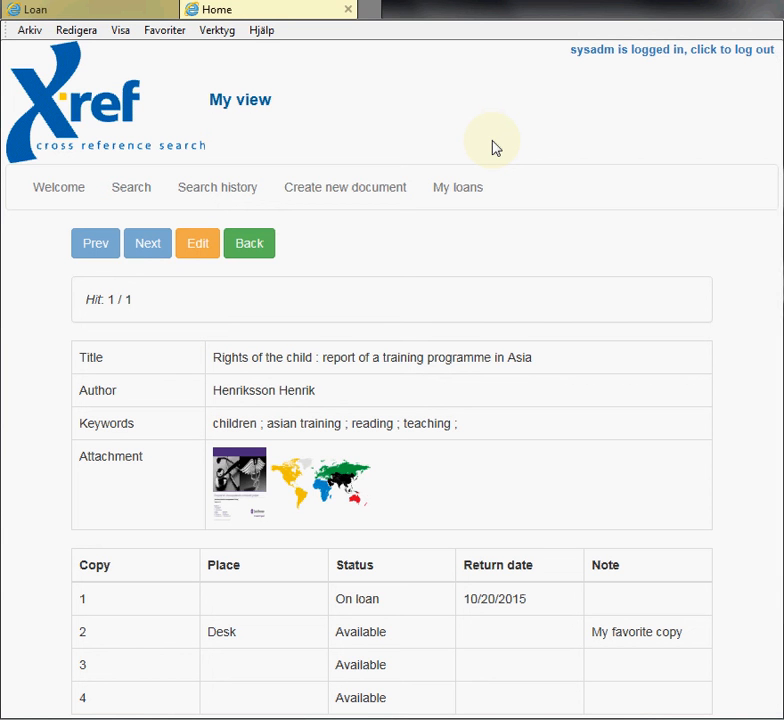
Log out of the admin account and open My loans to reach the login form.
{"action": "left_click", "coordinate": [632, 50]}
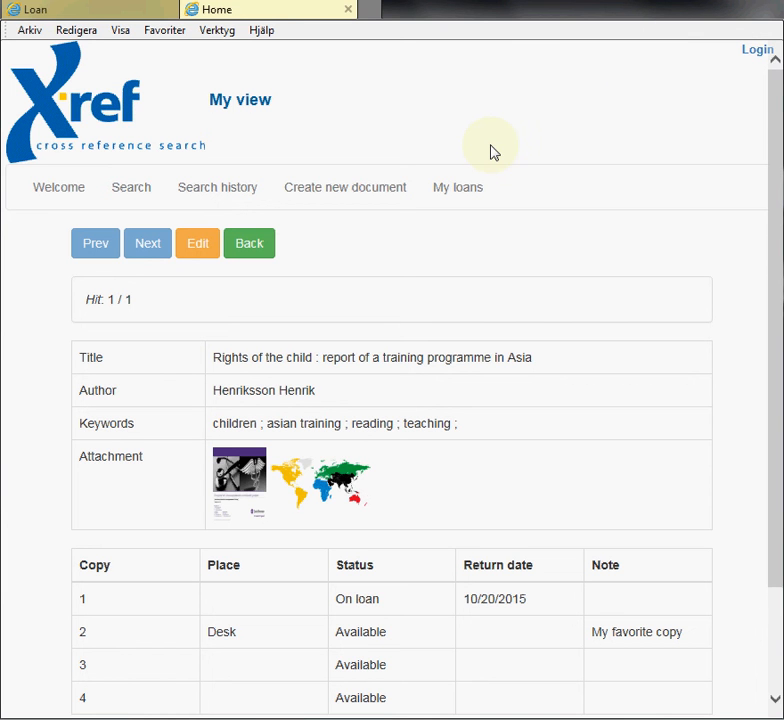
{"action": "left_click", "coordinate": [458, 196]}
{"action": "left_click", "coordinate": [25, 148]}
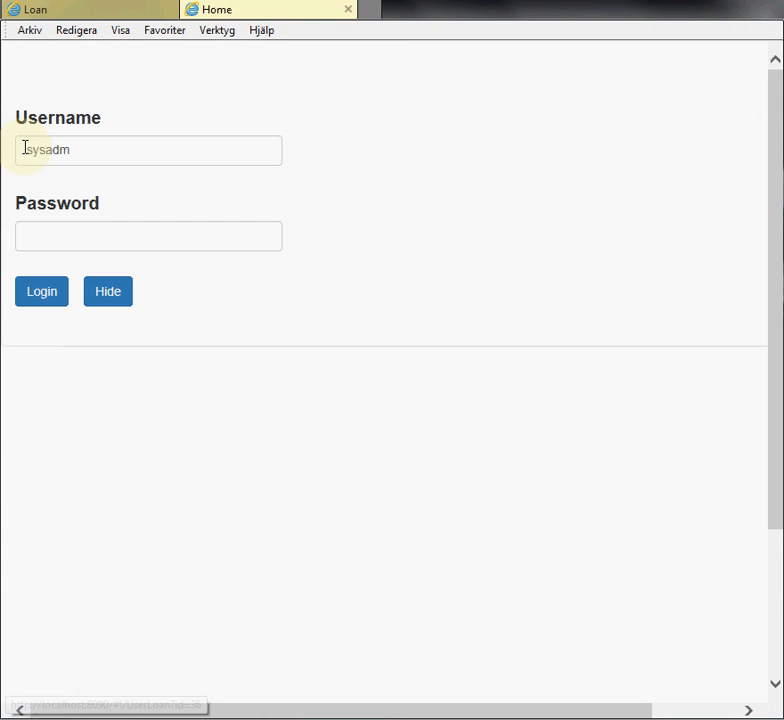
Sign in with the borrower's username and password to view his My loans page.
{"action": "double_click", "coordinate": [27, 149]}
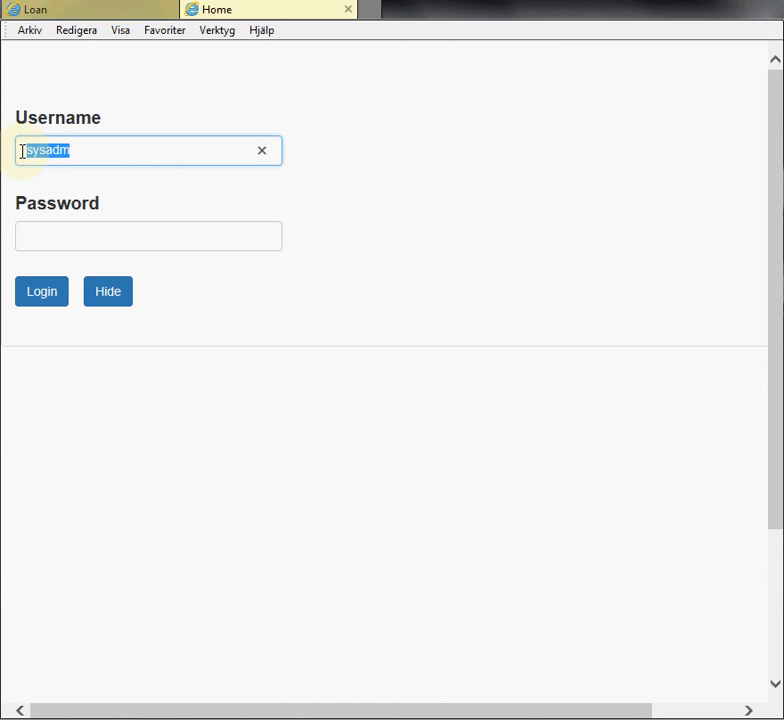
{"action": "type", "text": "sve"}
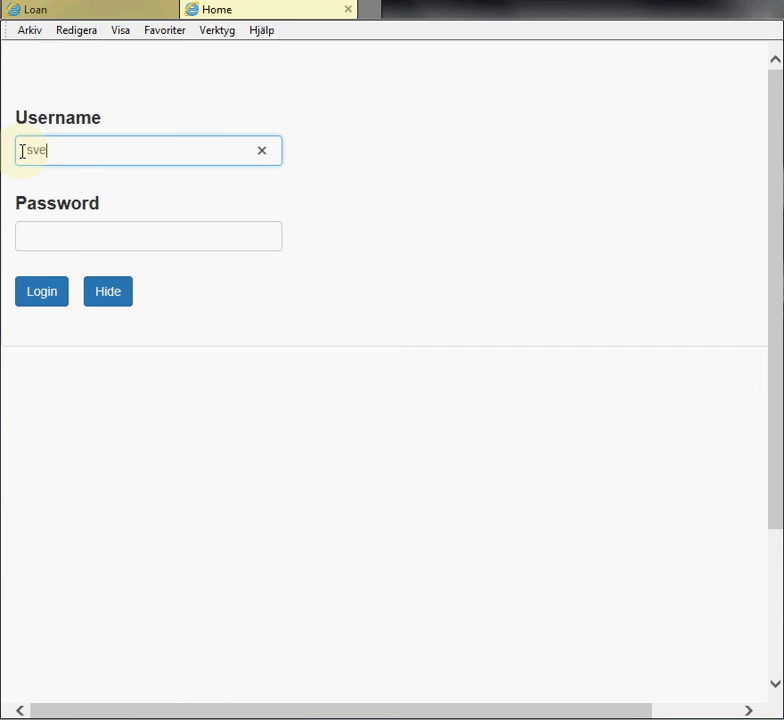
{"action": "type", "text": "n"}
{"action": "left_click", "coordinate": [40, 238]}
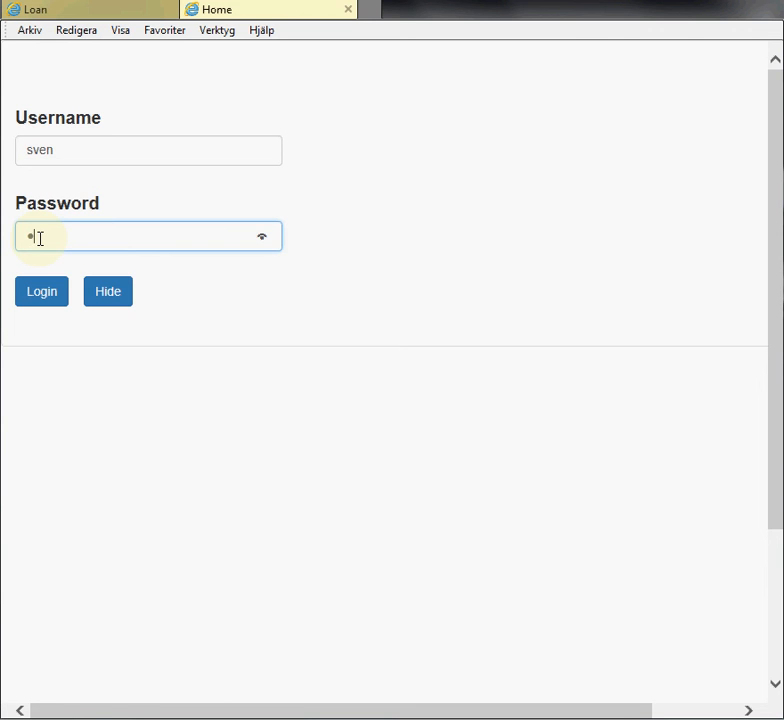
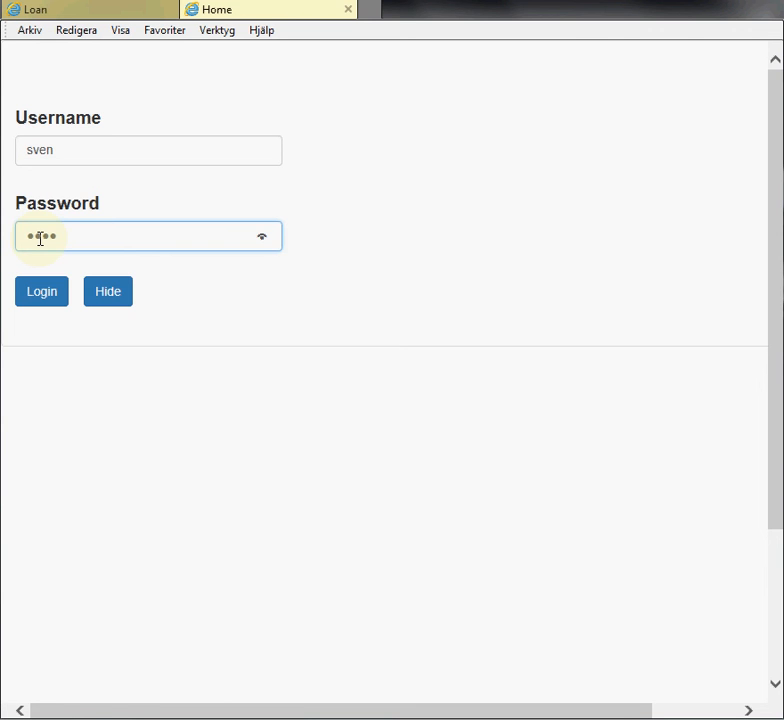
{"action": "left_click", "coordinate": [22, 295]}
{"action": "scroll", "coordinate": [360, 260], "scroll_direction": "down", "scroll_amount": 1}
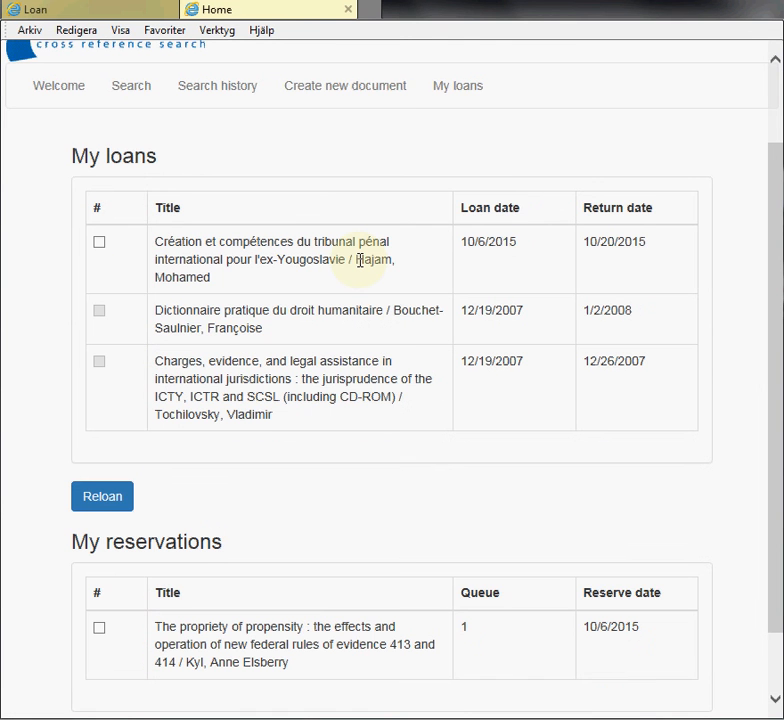